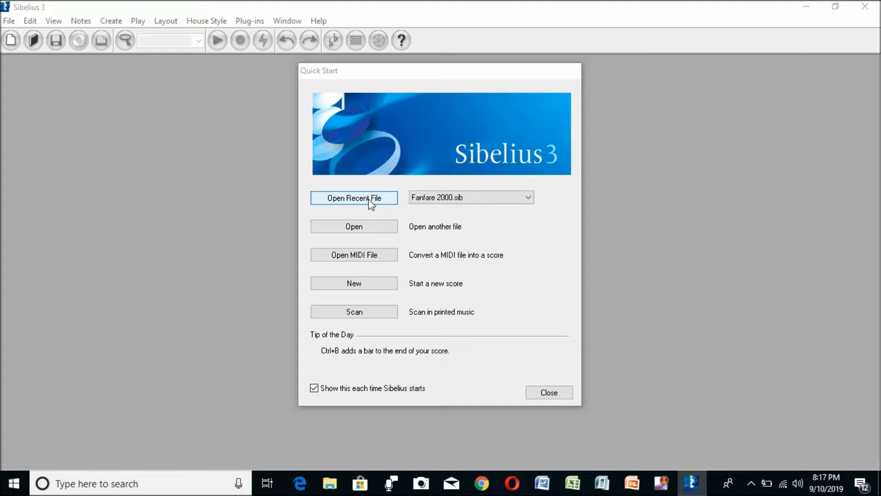
Dismiss the Quick Start window without opening a file and start a new score.
click(454, 197)
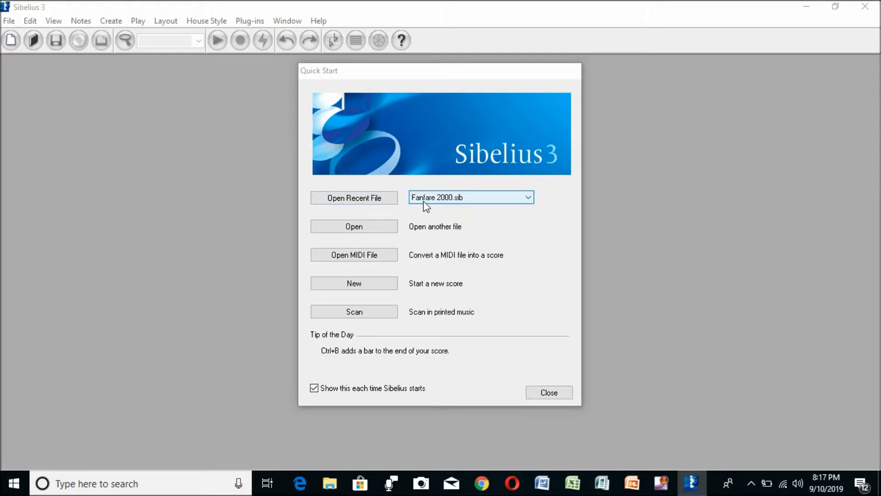
click(354, 200)
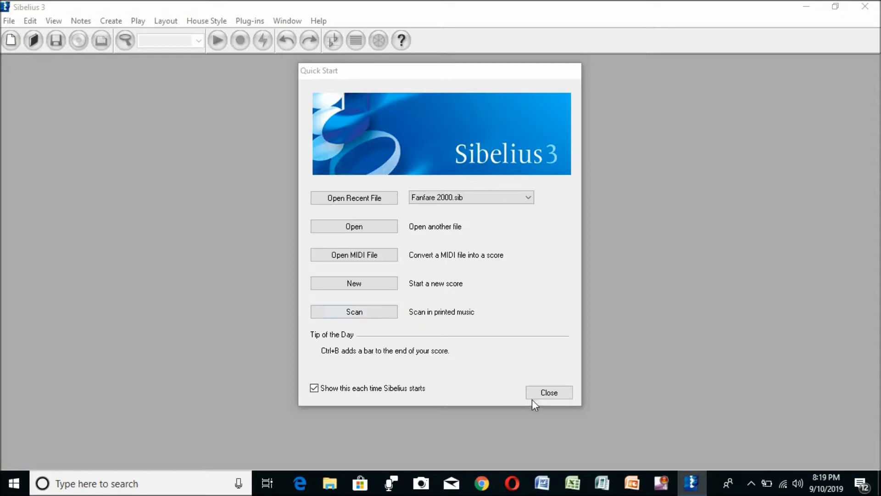
click(550, 393)
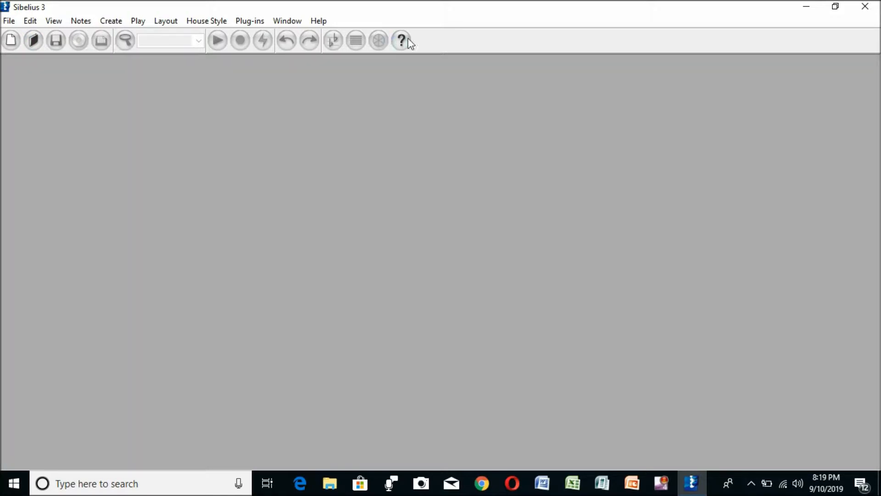
click(15, 42)
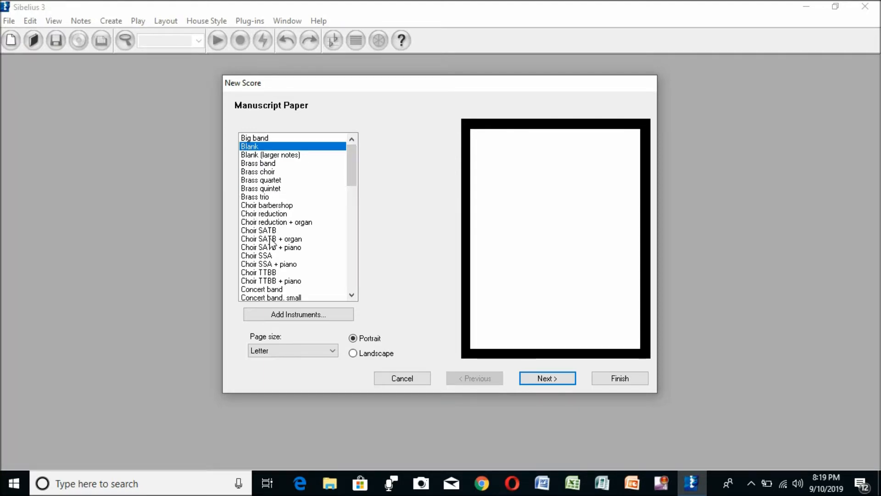
Preview the Choir SATB, SSA, TTBB, TTBB + piano and SSA + piano manuscript papers and look through the rest of the list.
click(258, 232)
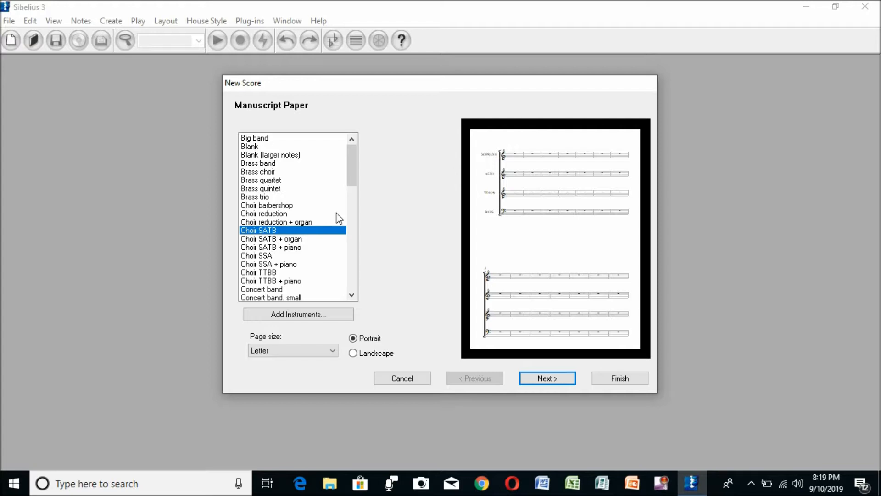
click(263, 256)
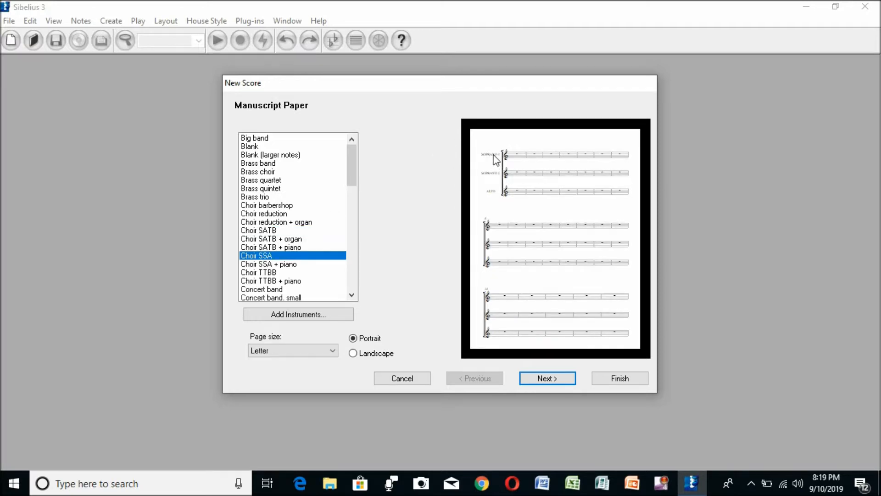
click(261, 274)
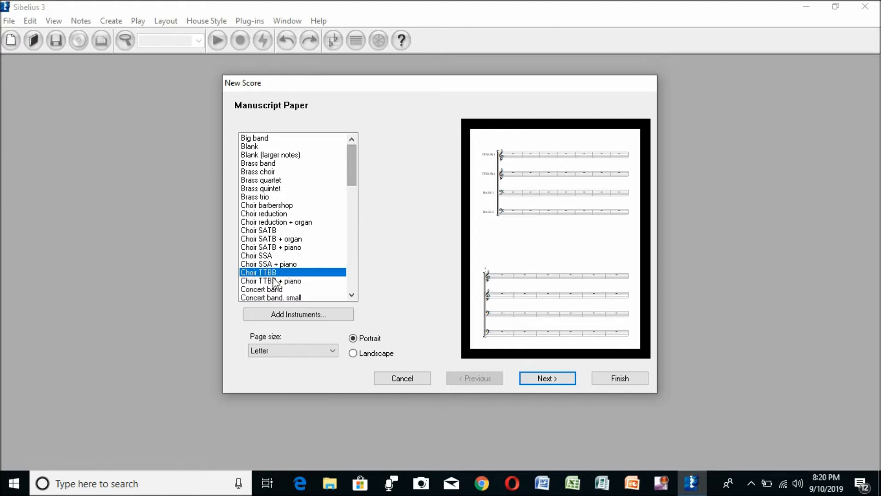
click(273, 281)
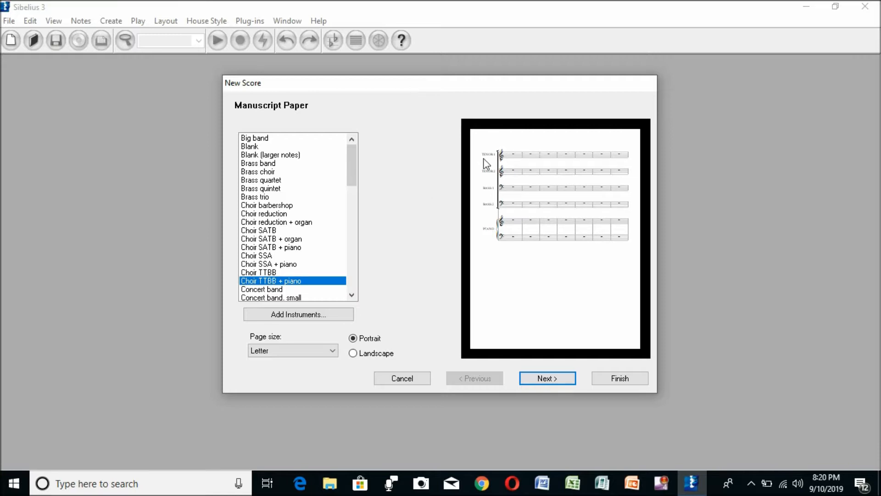
click(281, 265)
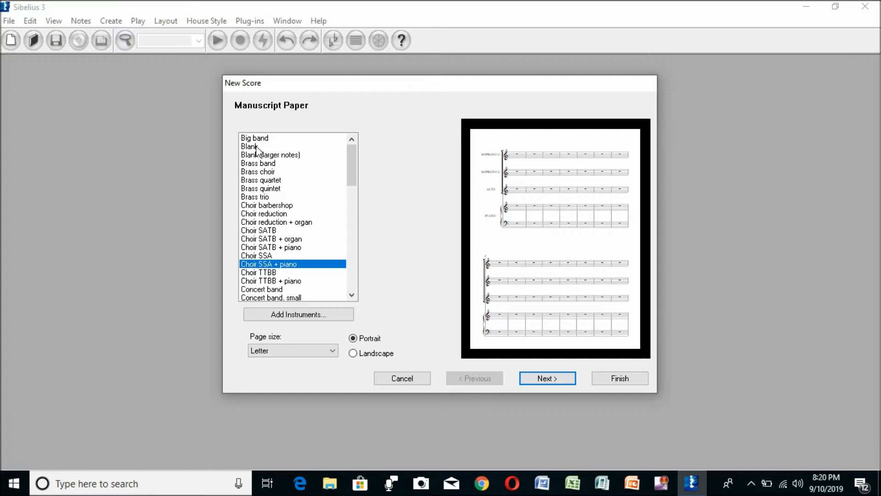
drag(350, 159, 340, 260)
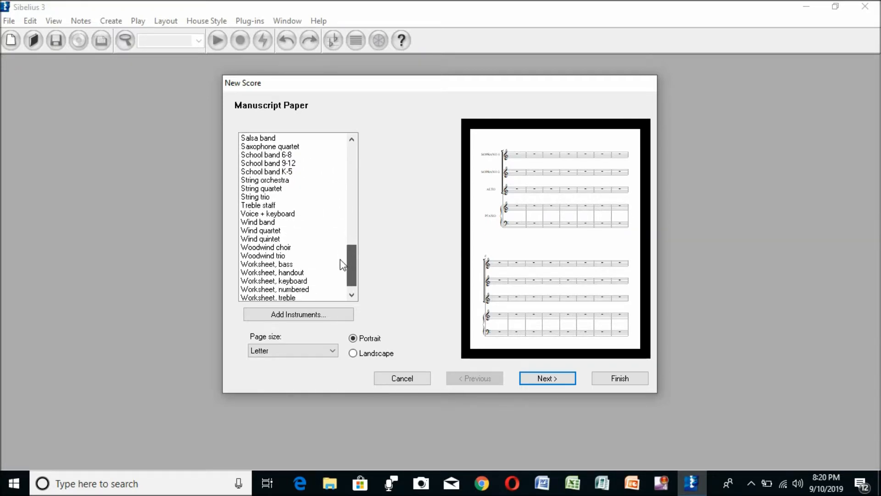
drag(340, 259, 348, 139)
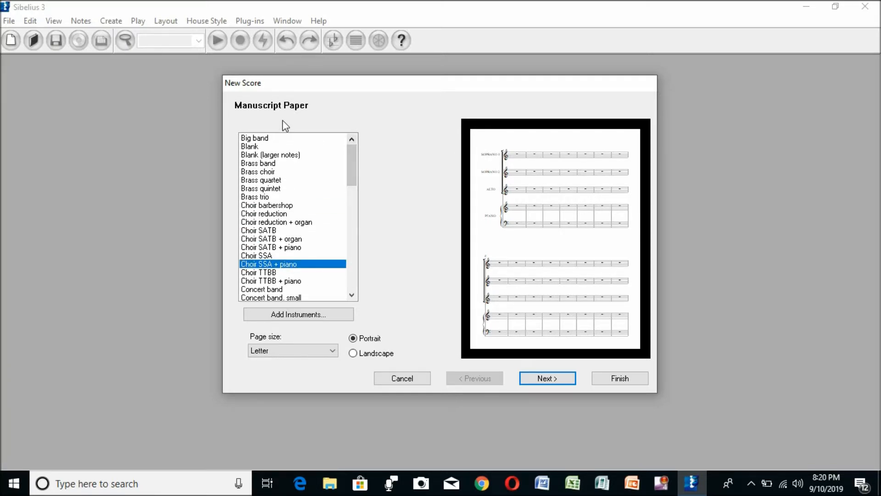
Create the score on Blank manuscript paper without creating any instruments.
click(252, 148)
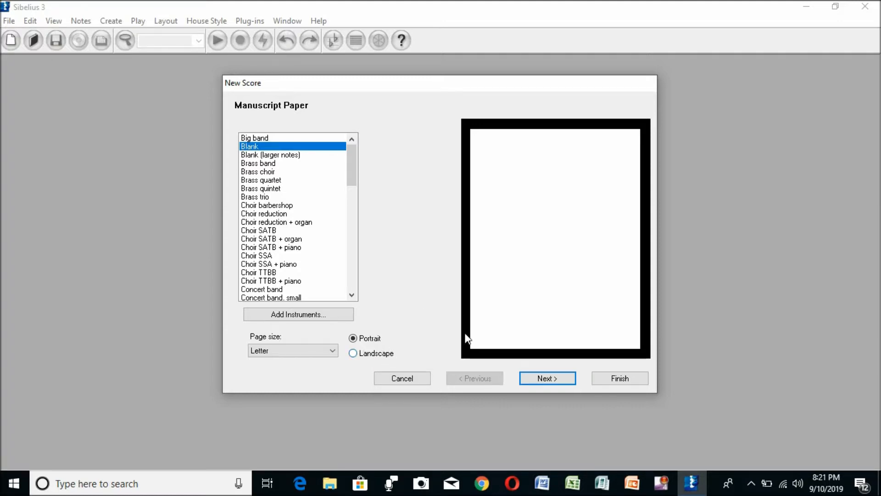
click(638, 382)
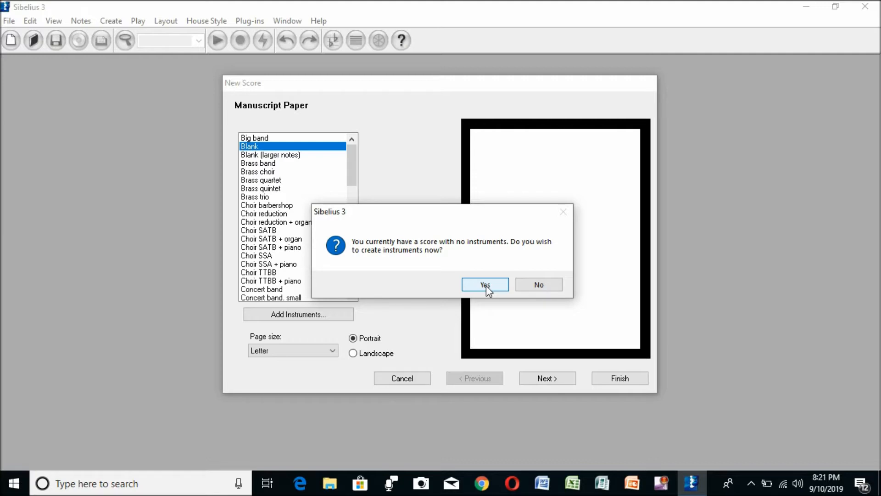
click(560, 288)
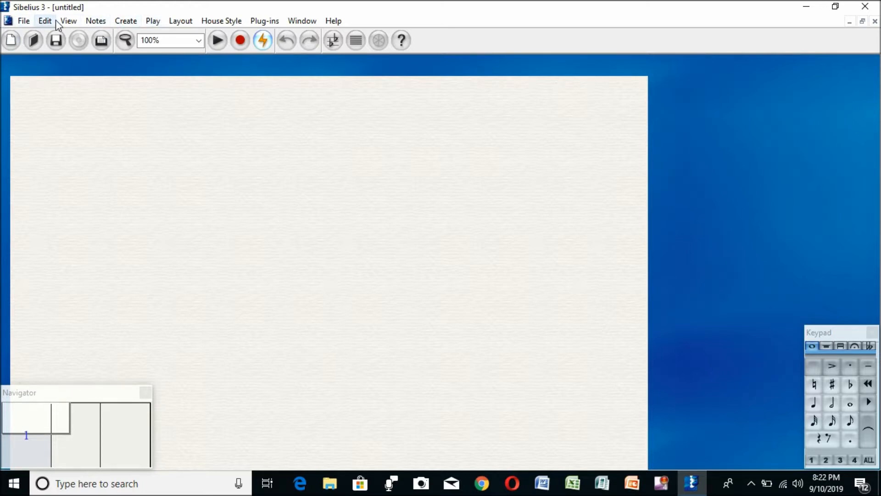
click(126, 22)
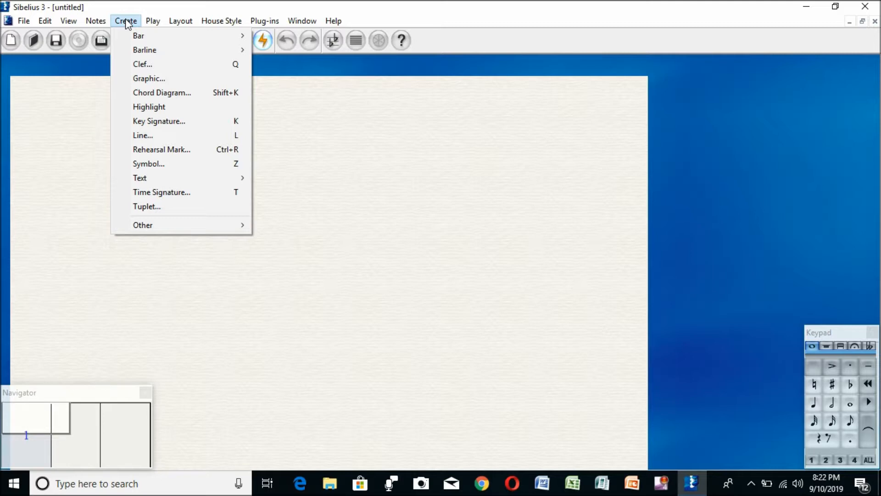
click(125, 20)
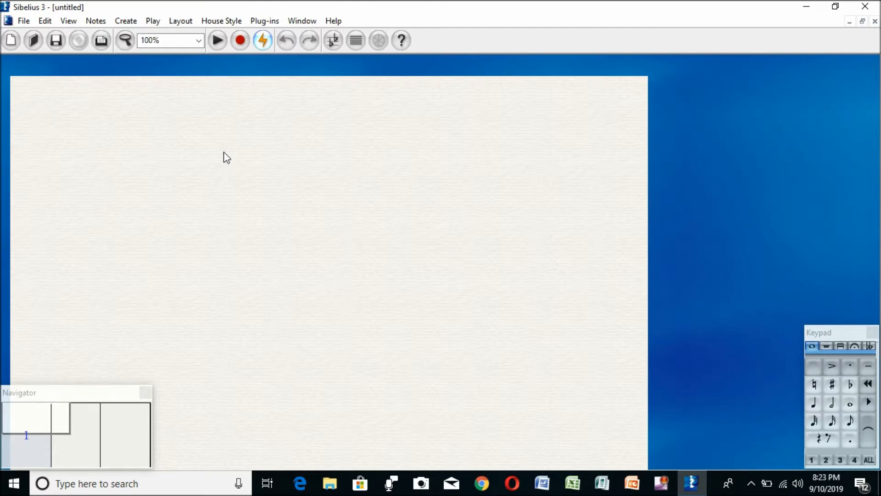
Open the Instruments and Staves dialog and browse the strings and pitched percussion families of the band instruments.
key(i)
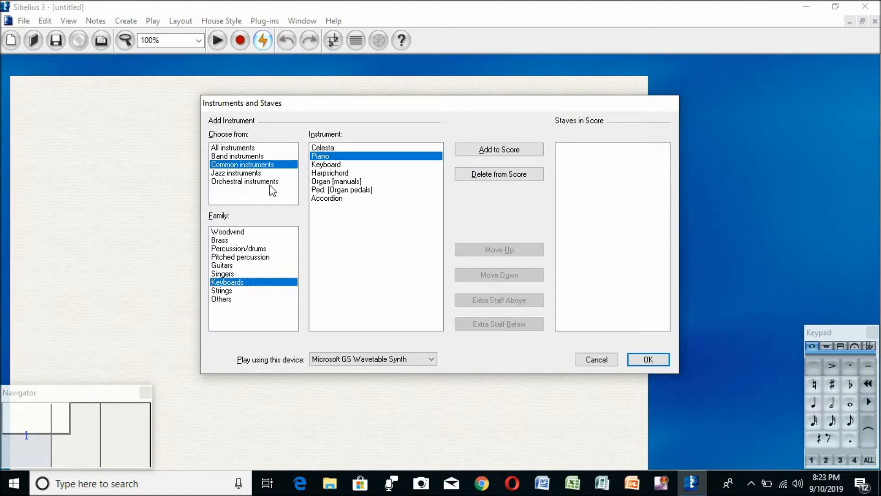
click(240, 149)
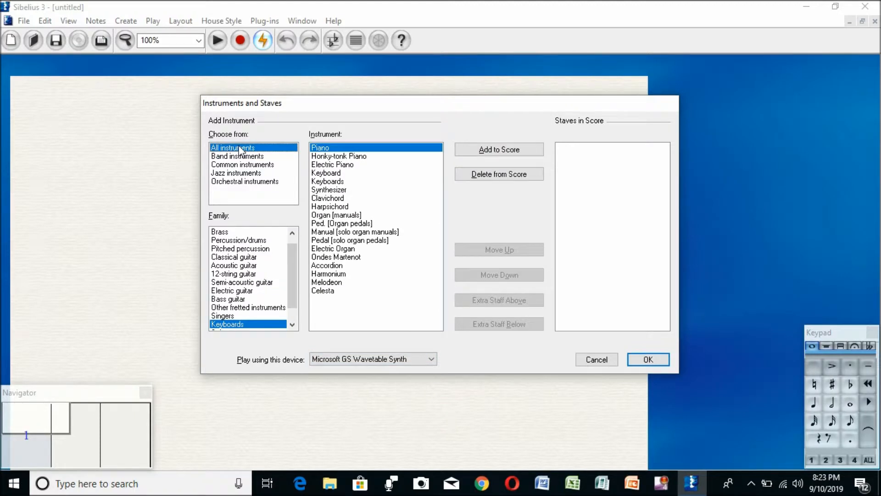
click(240, 157)
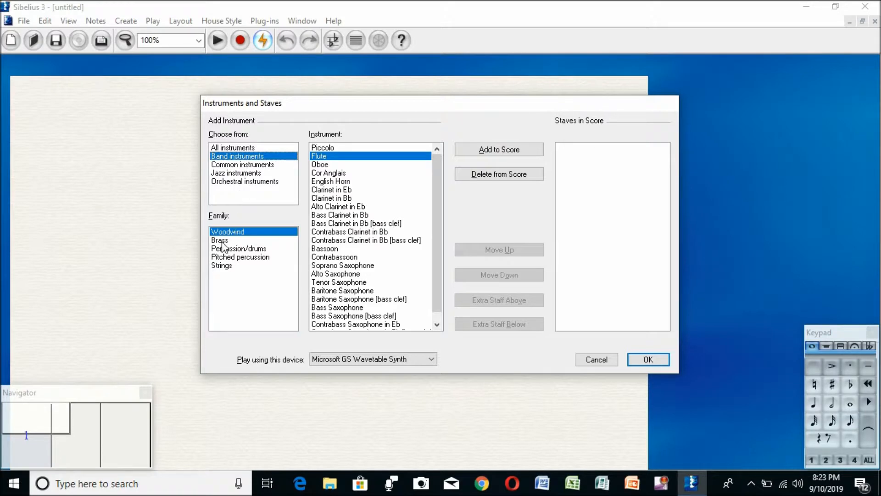
click(227, 266)
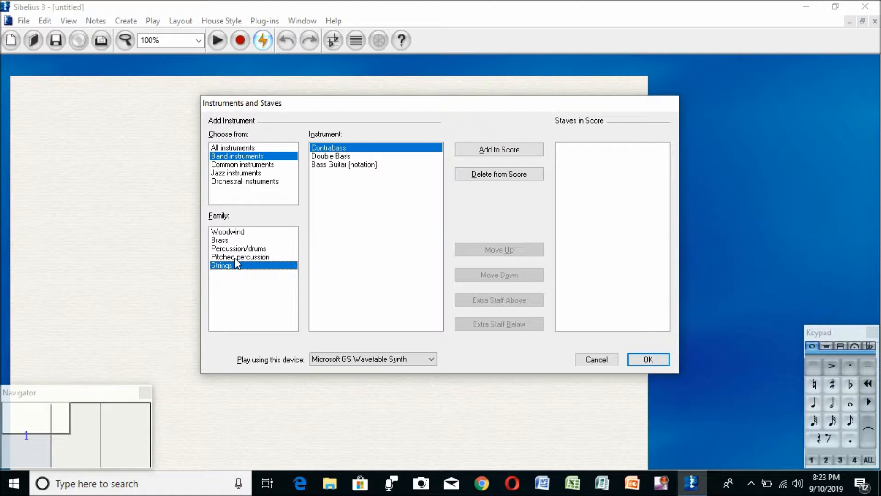
click(236, 257)
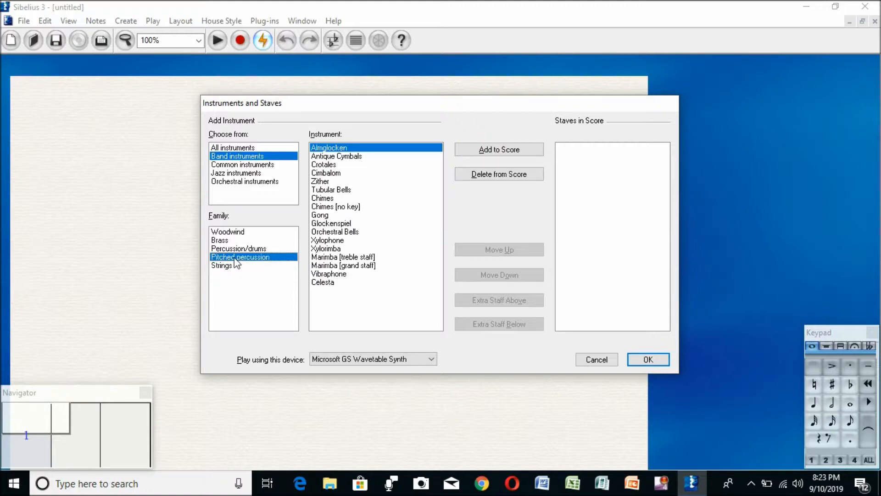
Add Classical Guitar [notation] to the score from the classical guitar family of all instruments.
click(234, 148)
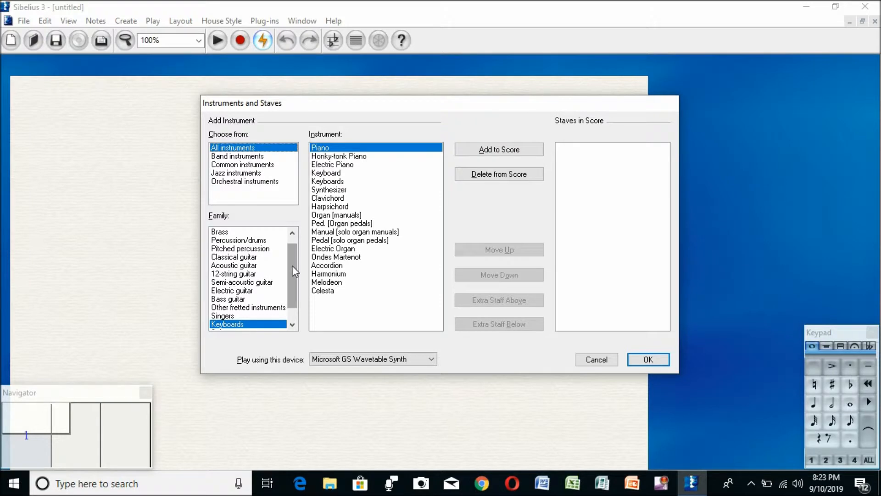
drag(292, 266, 293, 272)
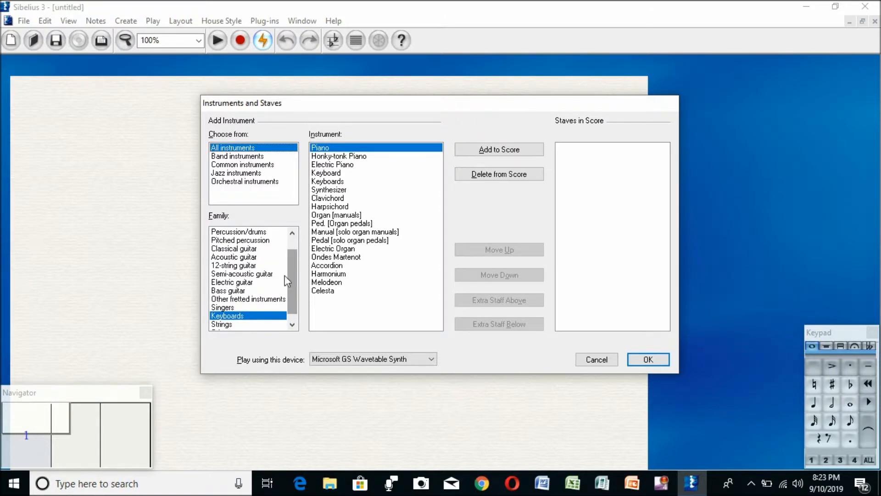
click(239, 283)
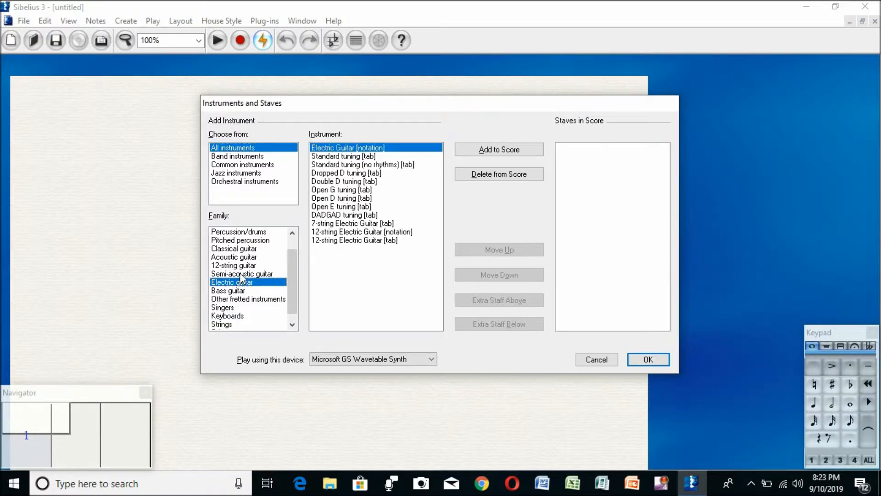
click(239, 274)
click(236, 258)
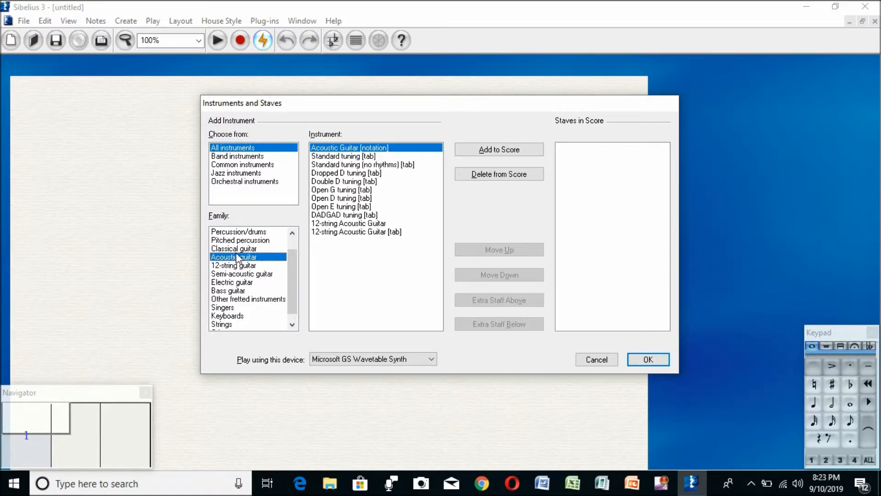
click(235, 251)
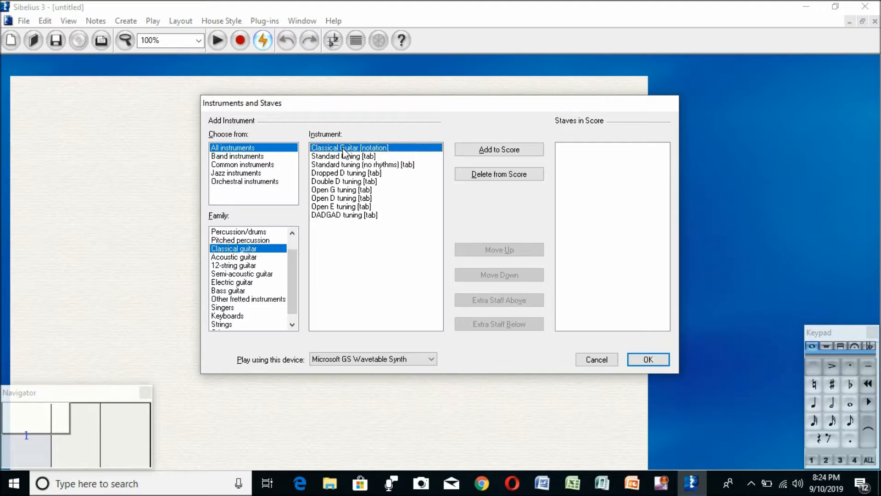
click(500, 158)
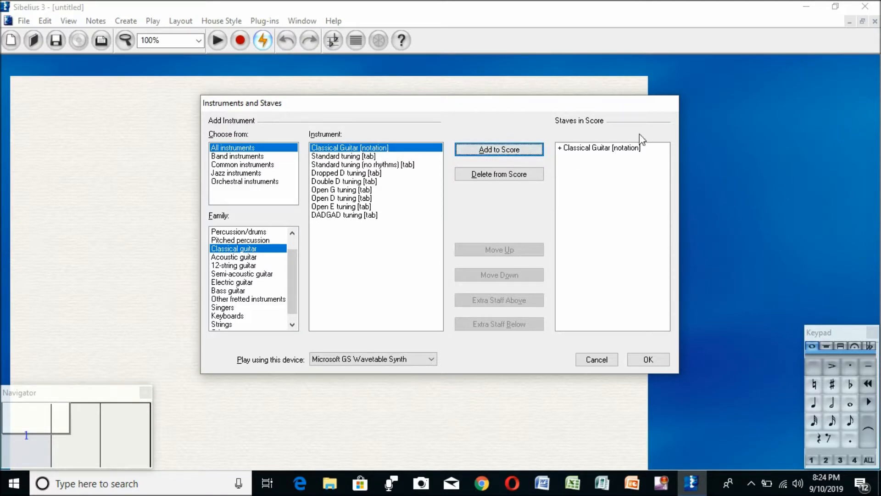
click(648, 359)
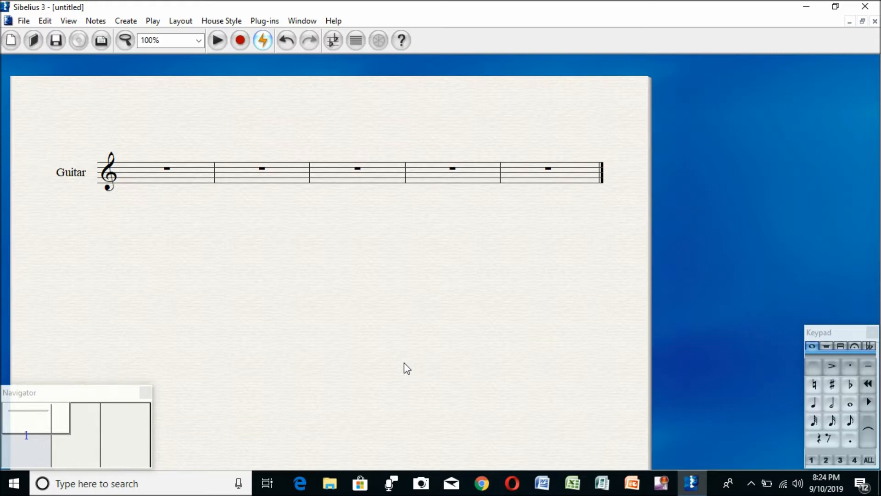
Add a Piano from the common keyboard instruments to the score.
key(i)
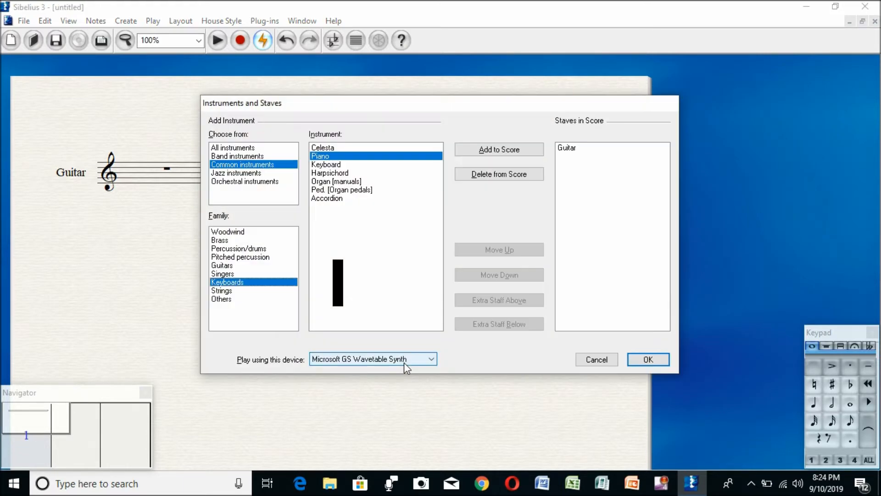
click(523, 150)
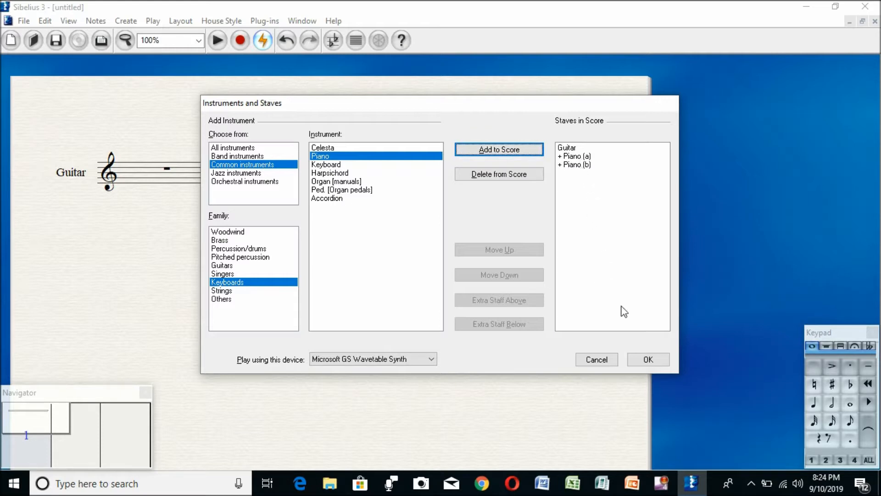
click(647, 355)
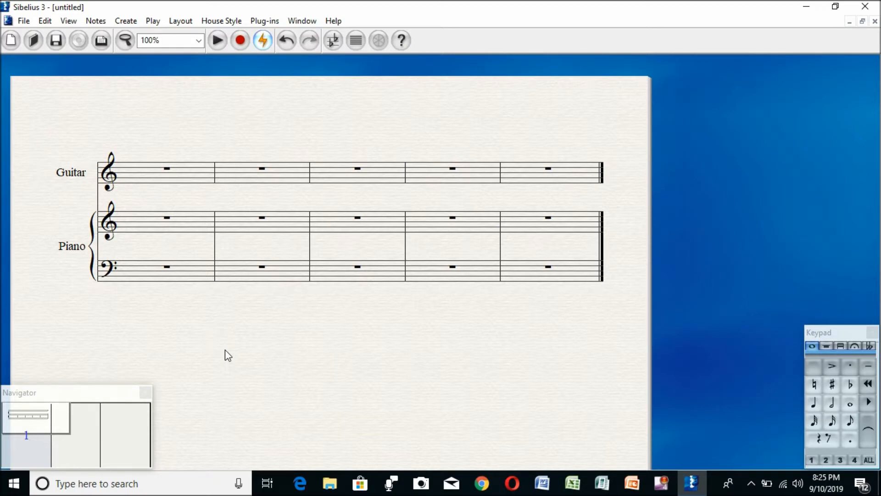
Add a Violin from the strings family of the common instruments to the score.
key(i)
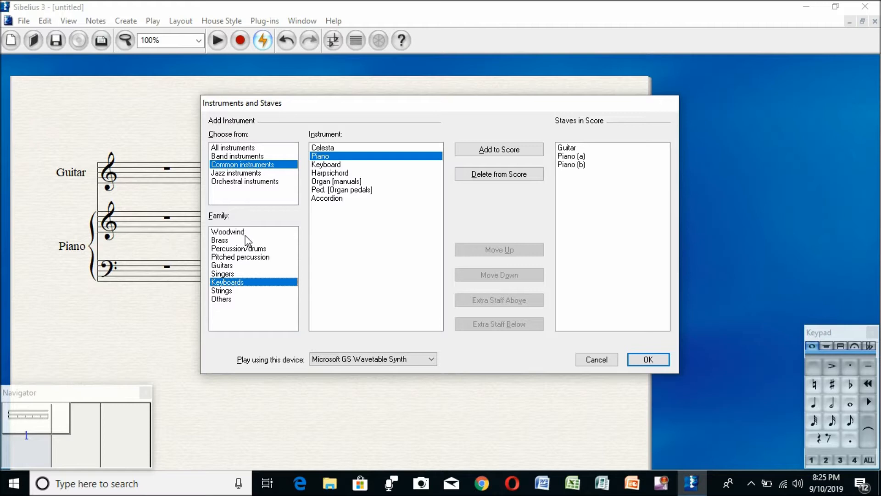
click(232, 293)
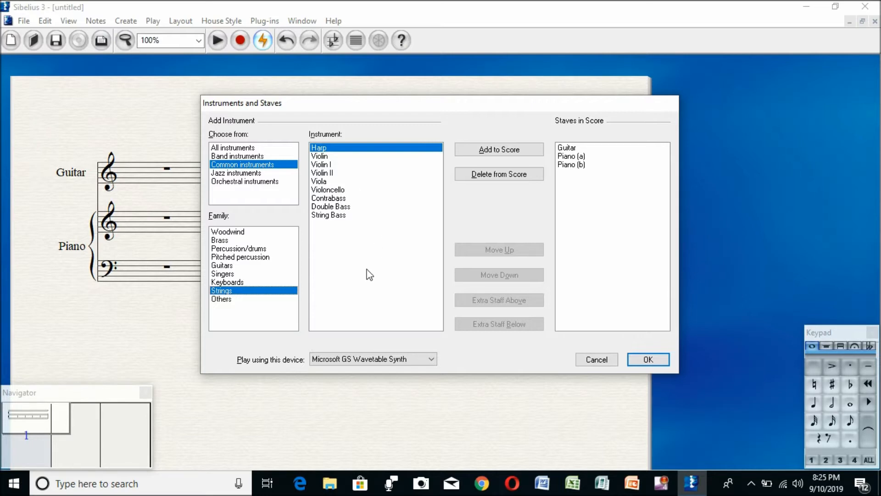
click(323, 157)
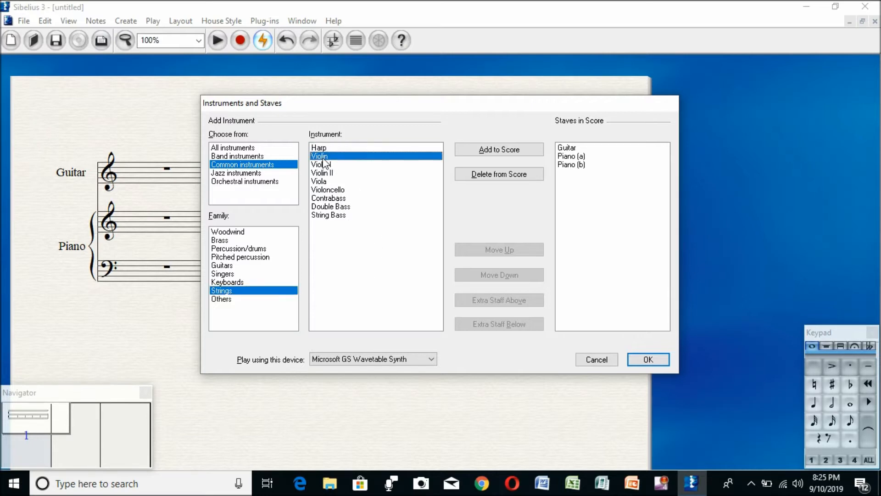
click(507, 150)
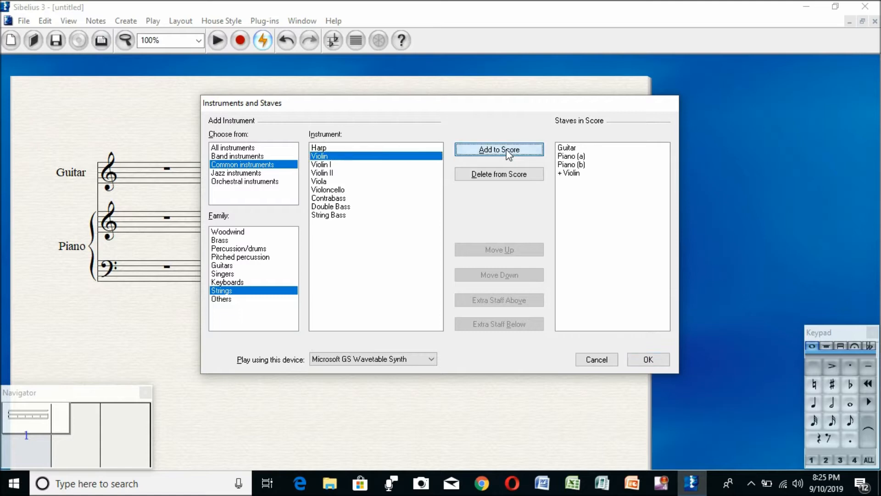
click(644, 360)
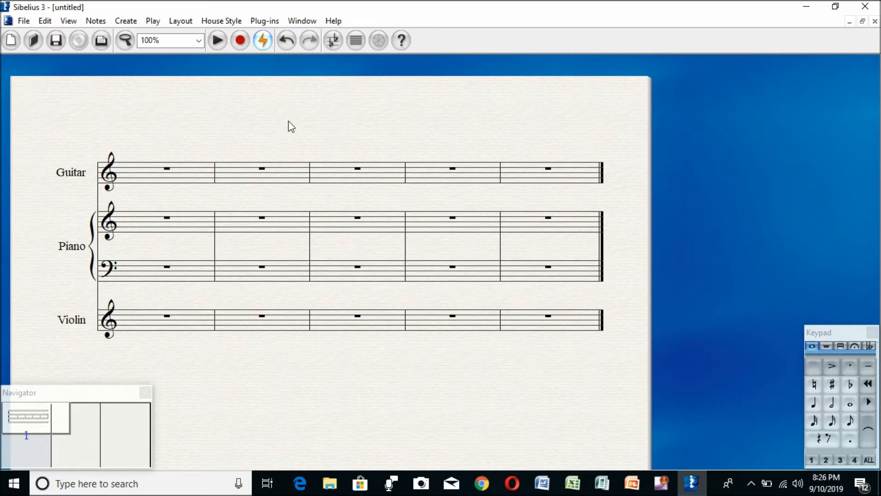
click(130, 21)
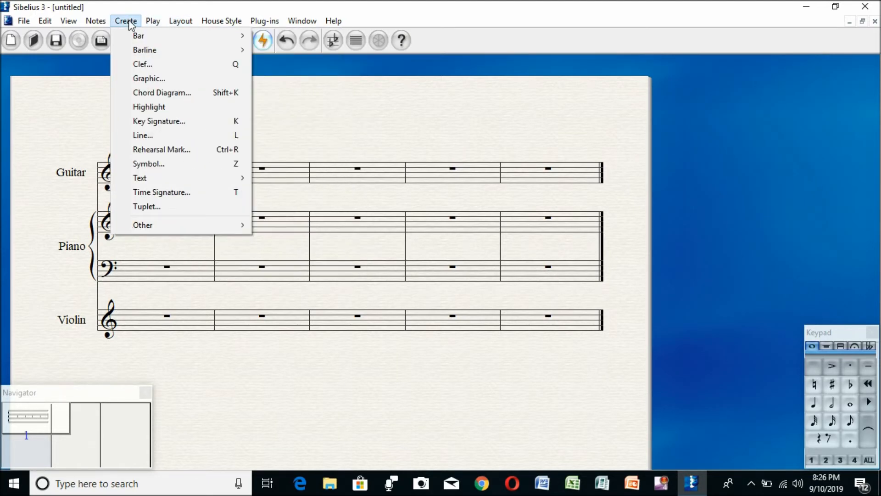
mouse_move(162, 179)
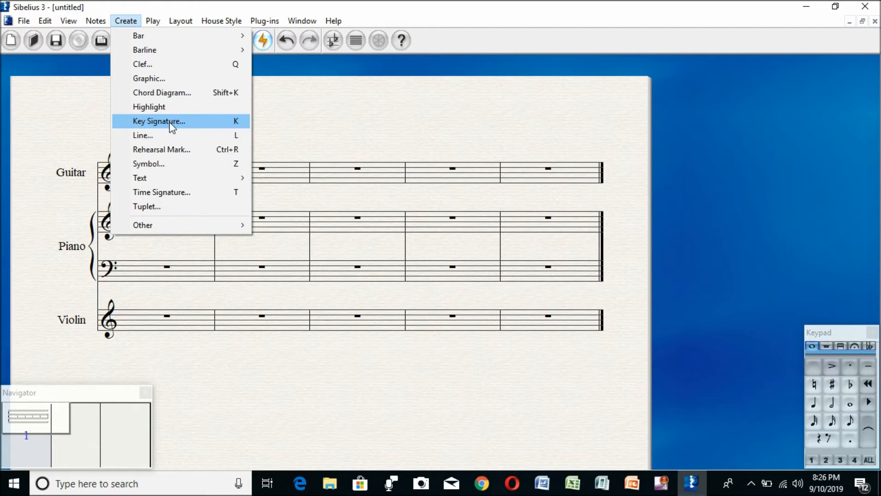
click(131, 24)
click(131, 24)
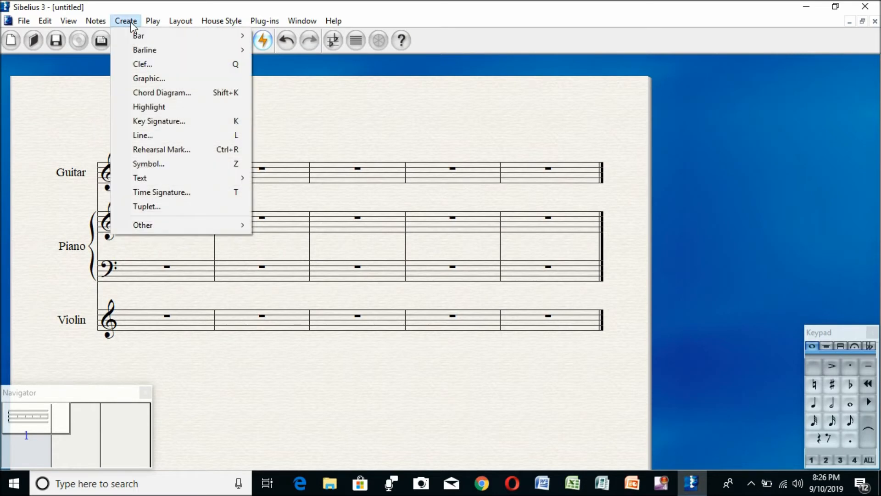
click(161, 121)
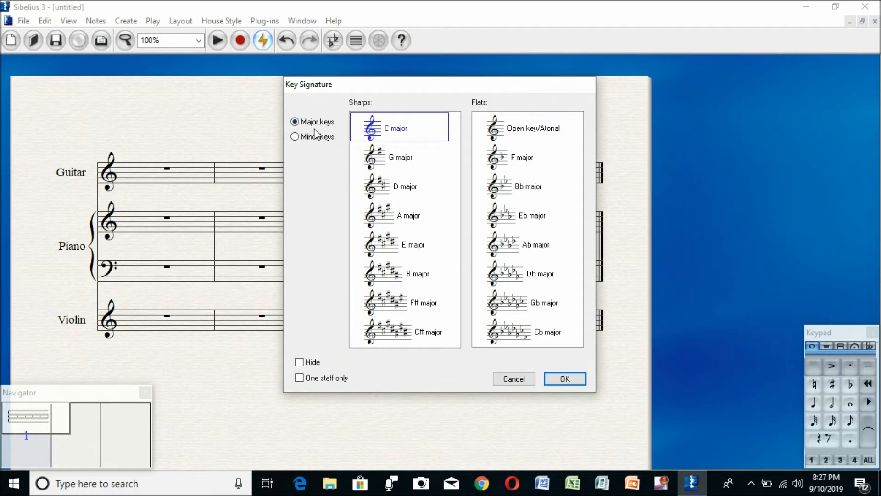
click(399, 192)
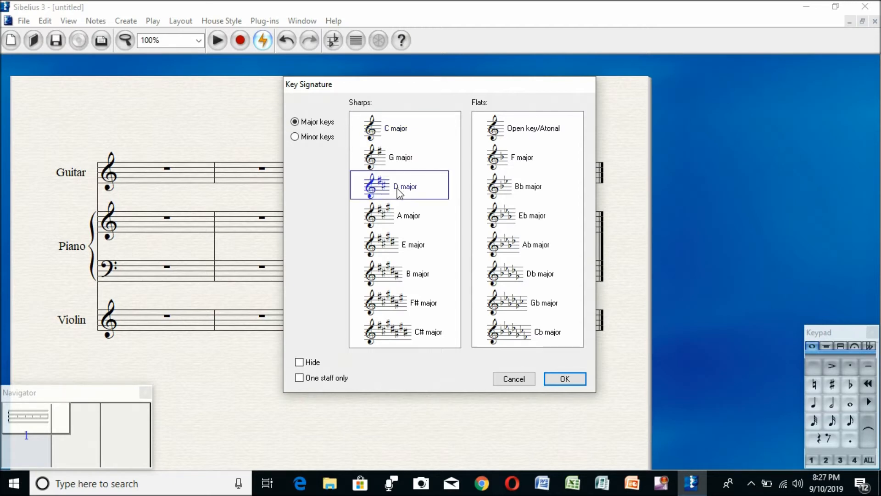
click(551, 380)
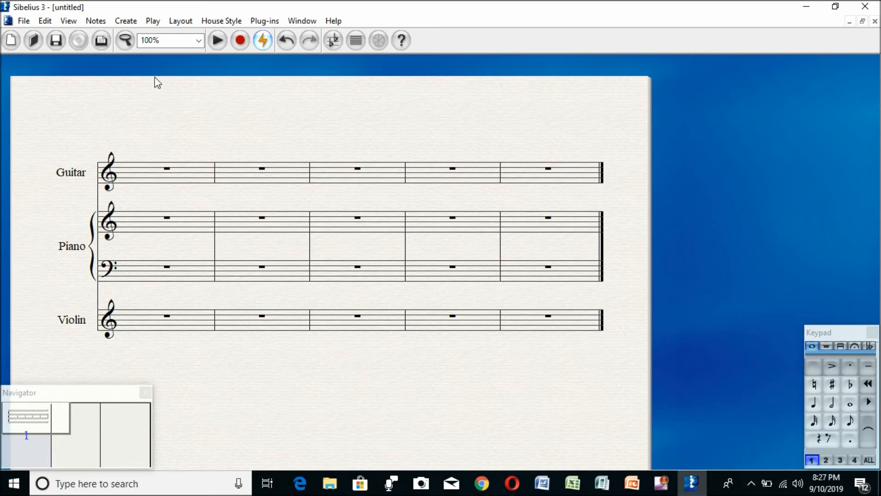
Place a D major key signature at the start of the guitar staff so it applies to all staves.
click(133, 21)
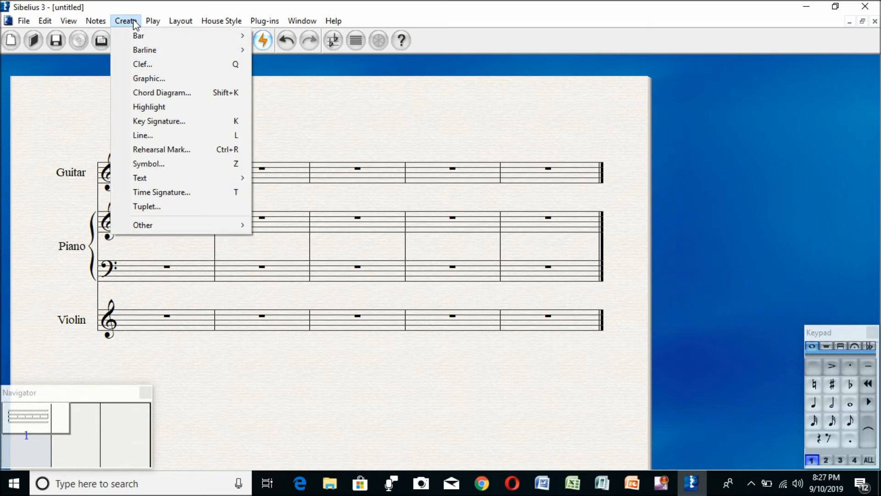
click(173, 121)
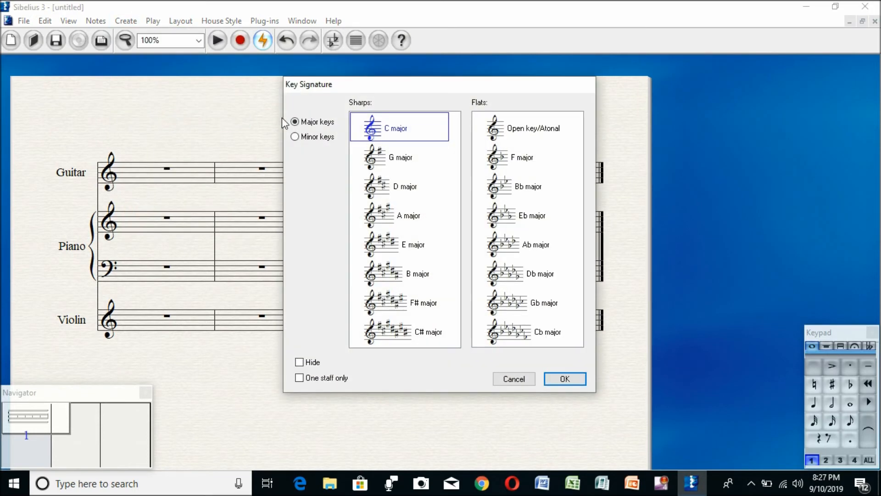
click(402, 192)
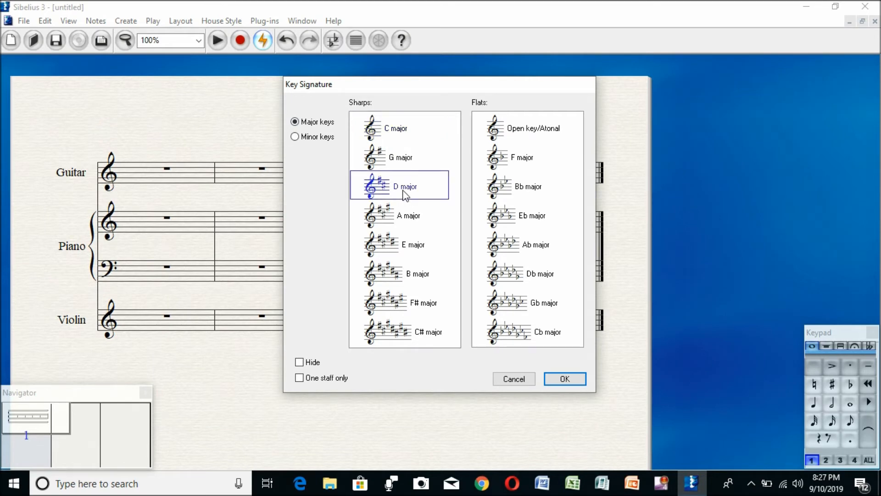
click(566, 380)
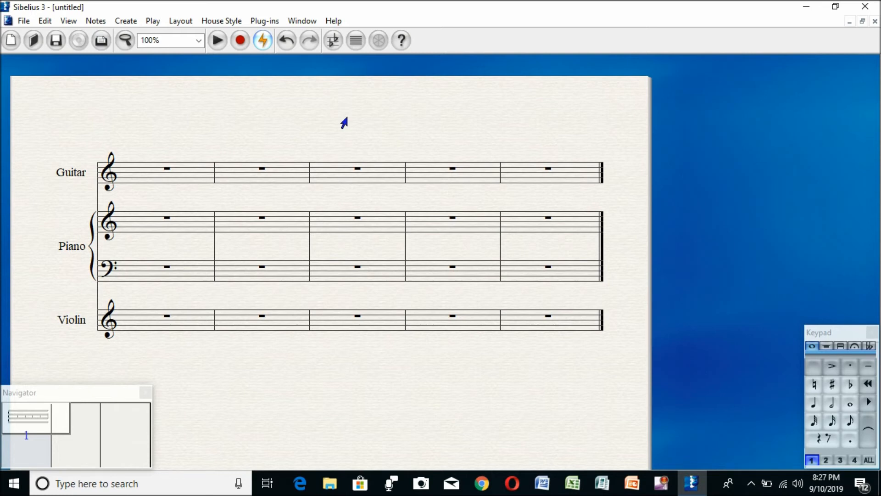
click(125, 173)
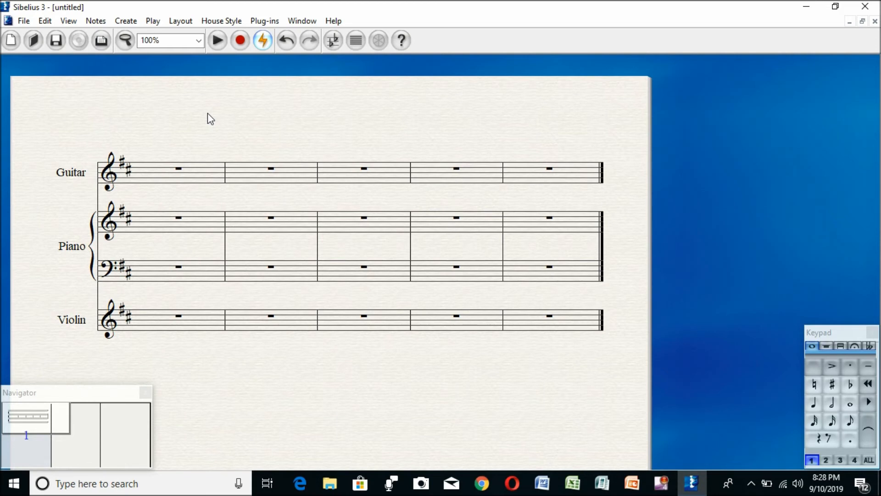
key(k)
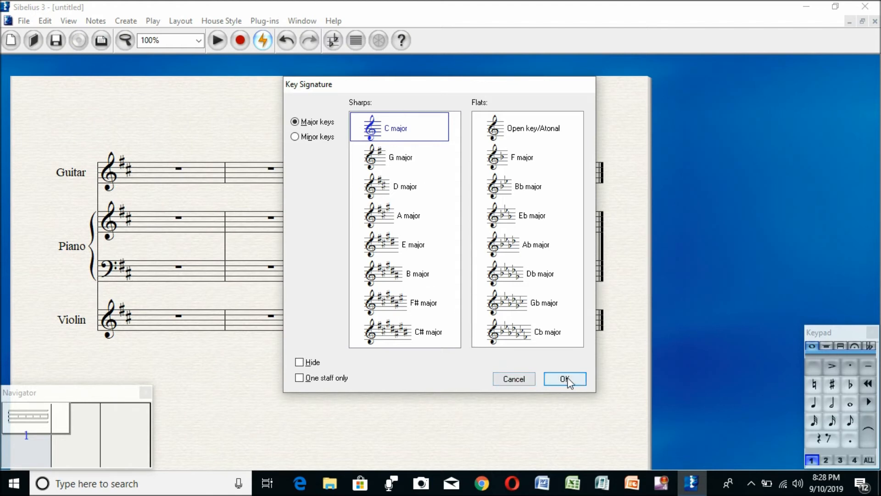
click(505, 381)
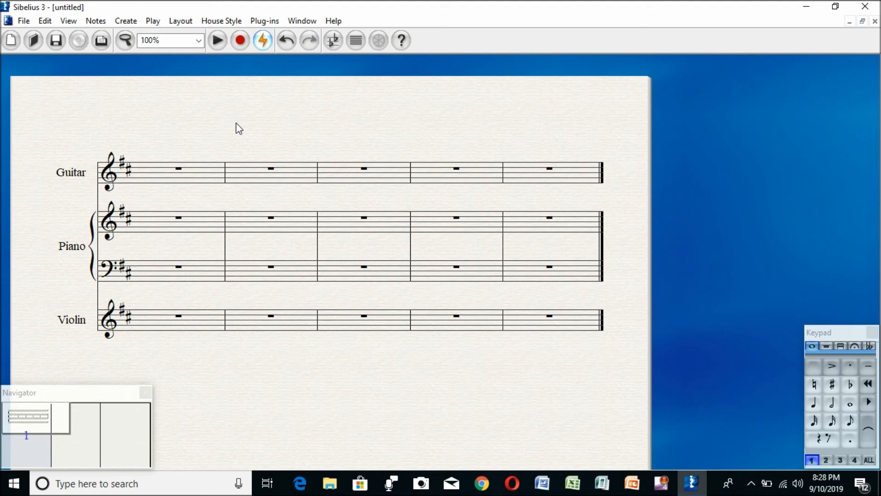
Place a 2/4 time signature after the key signature in the first bar of the score.
click(128, 22)
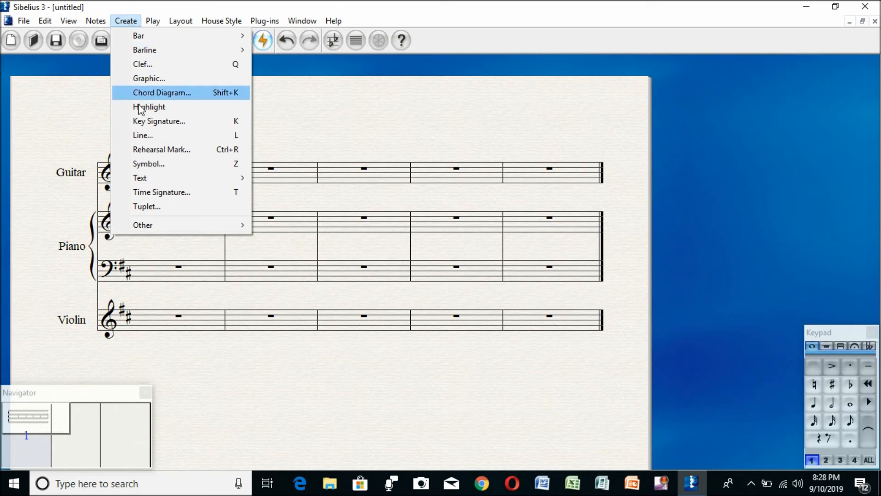
click(188, 193)
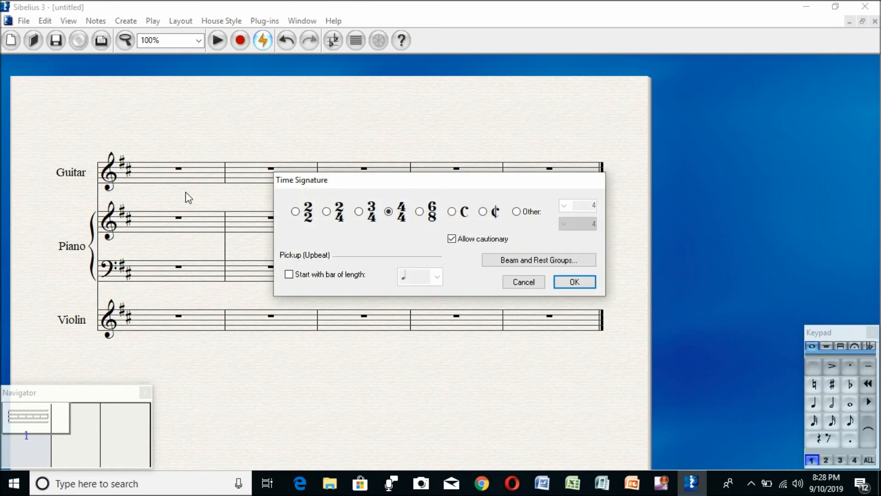
click(327, 212)
click(359, 212)
click(326, 212)
click(574, 283)
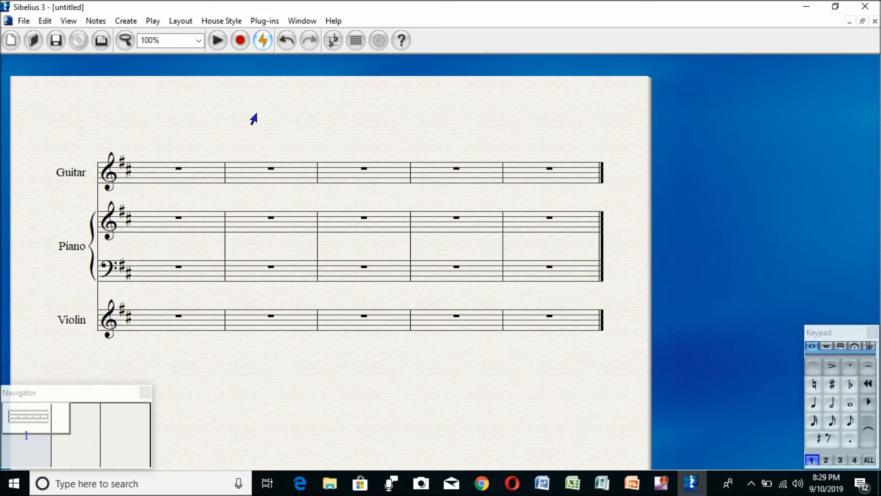
click(146, 173)
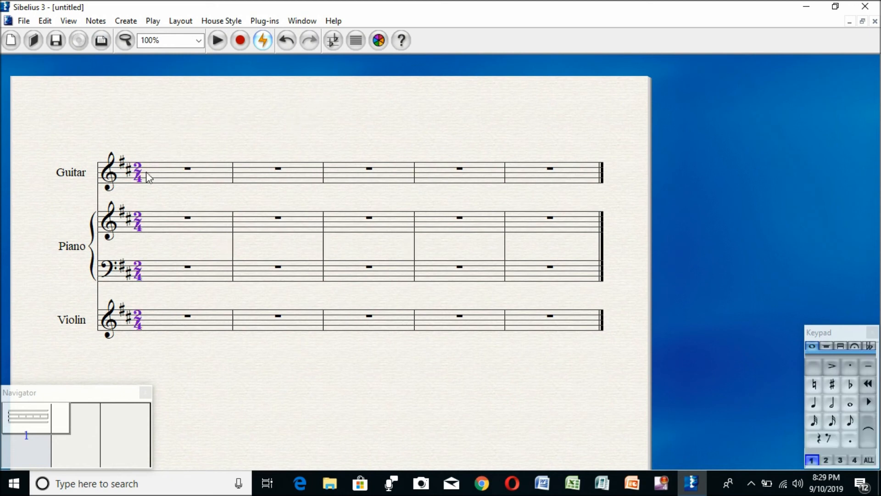
click(156, 186)
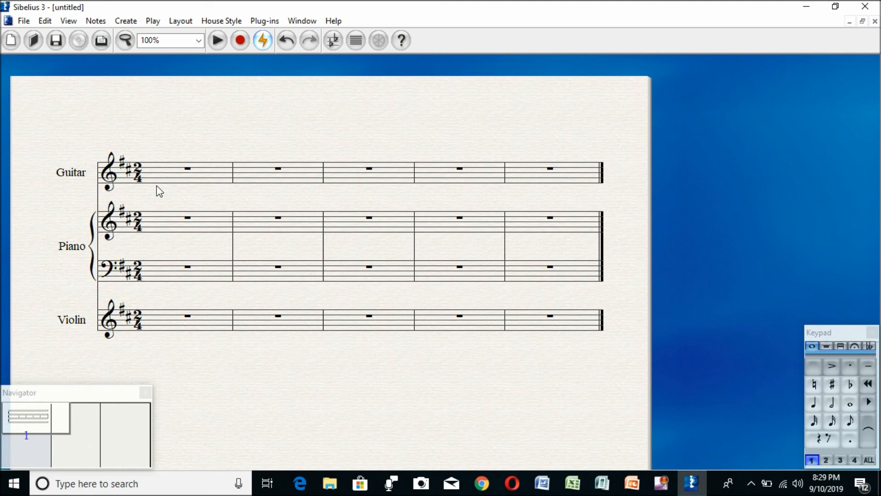
key(t)
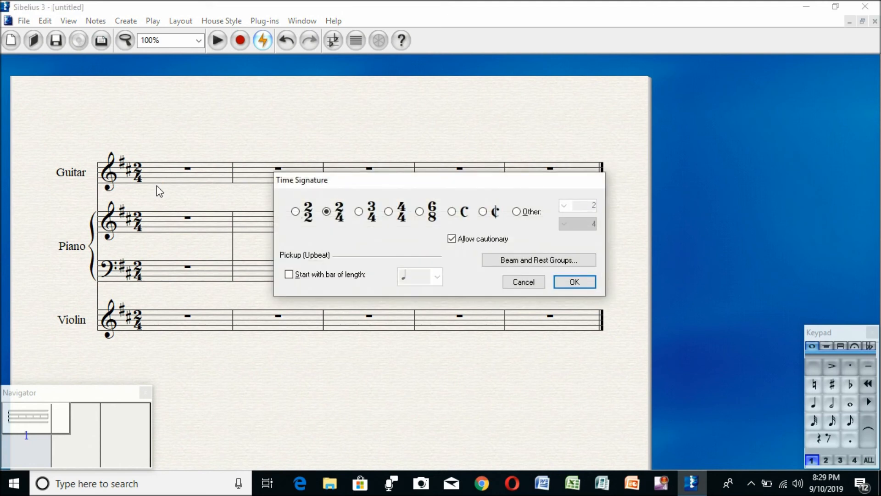
click(537, 283)
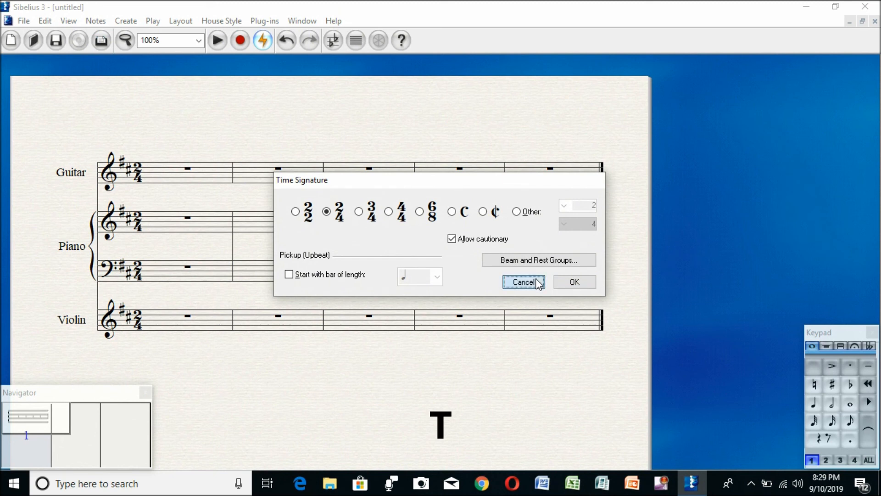
key(t)
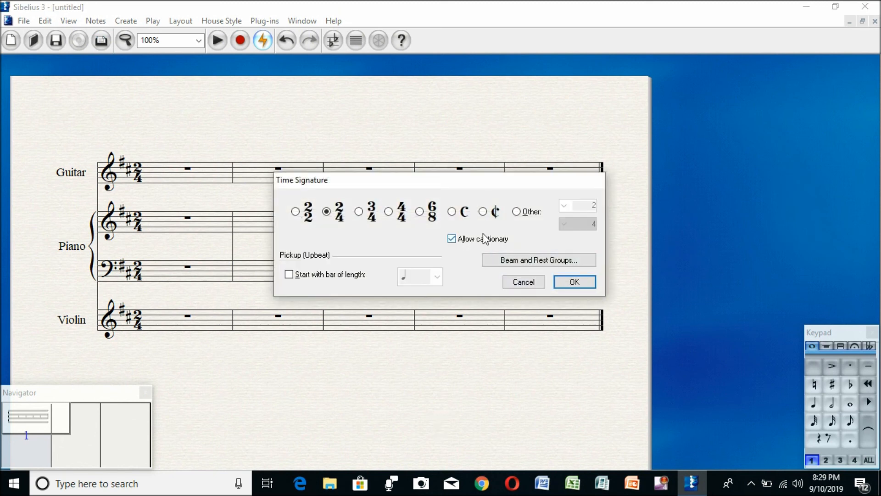
click(296, 212)
click(326, 212)
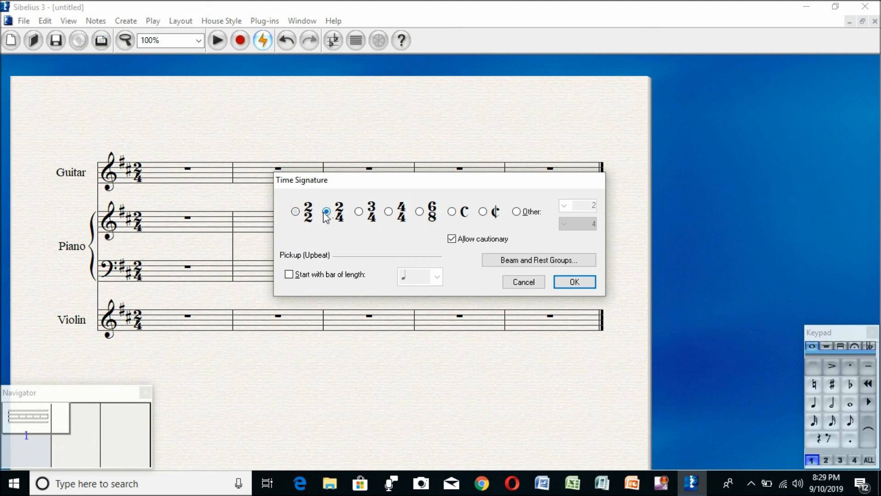
click(526, 282)
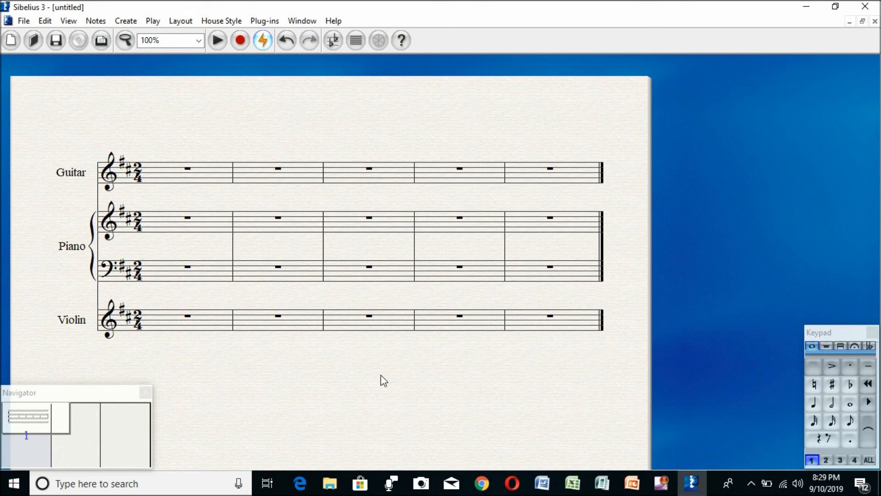
key(i)
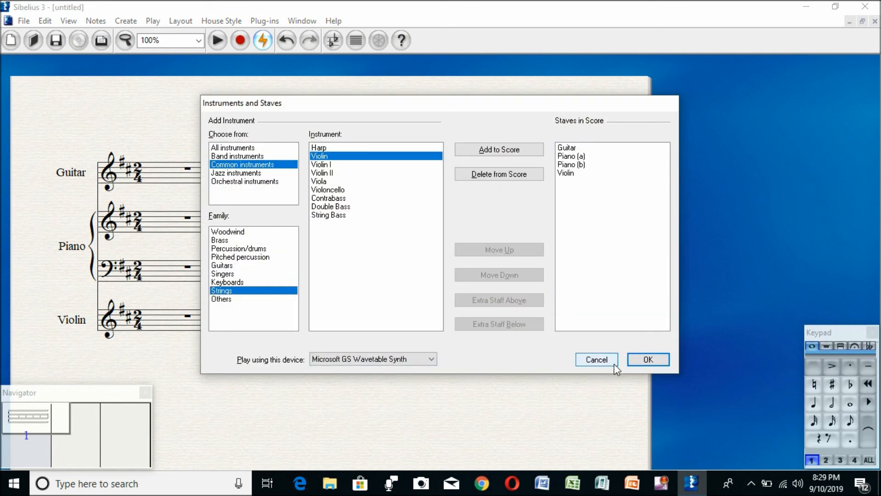
click(597, 360)
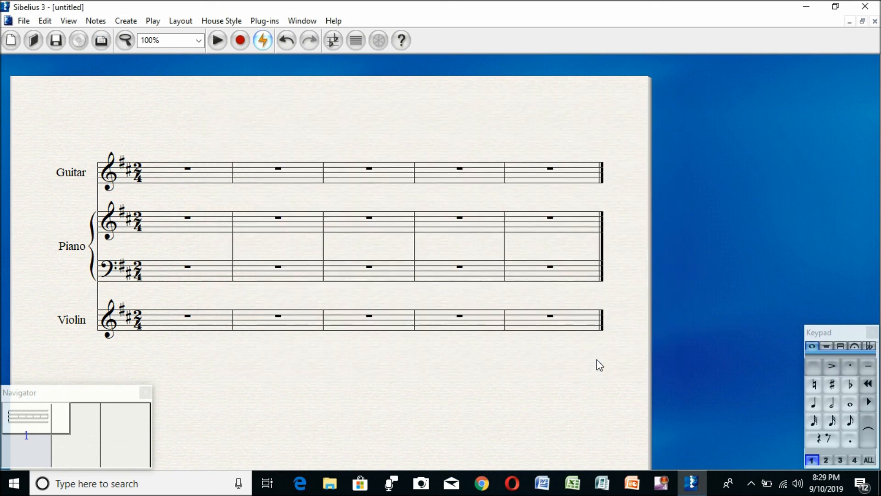